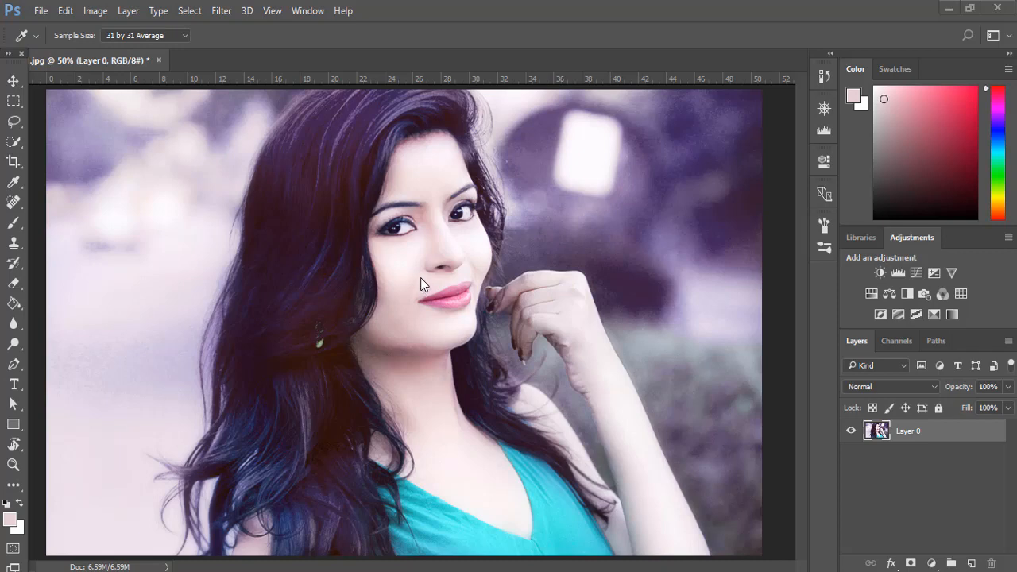
Step: Add a Levels adjustment layer above the portrait layer
key(ctrl+l)
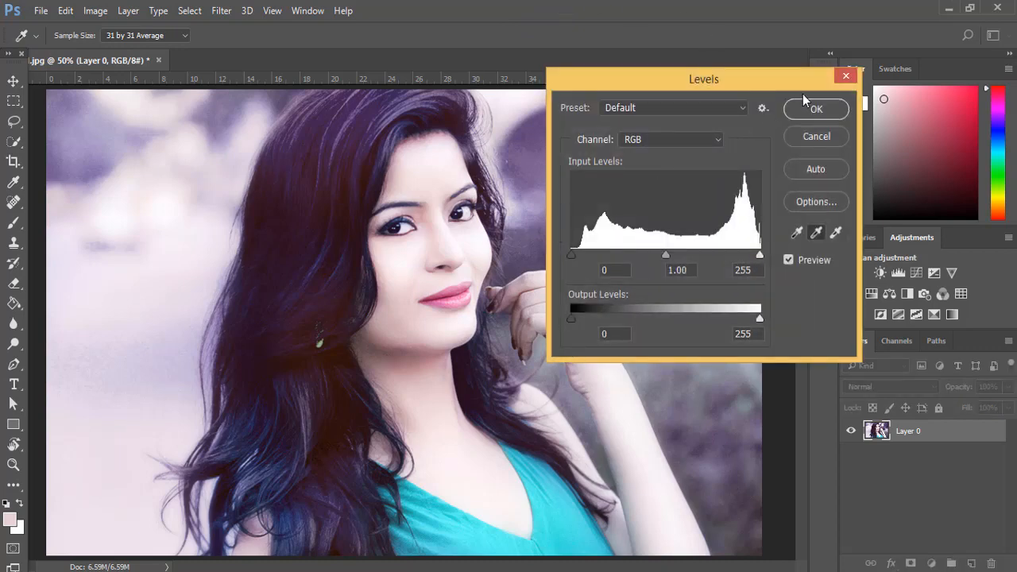
click(842, 78)
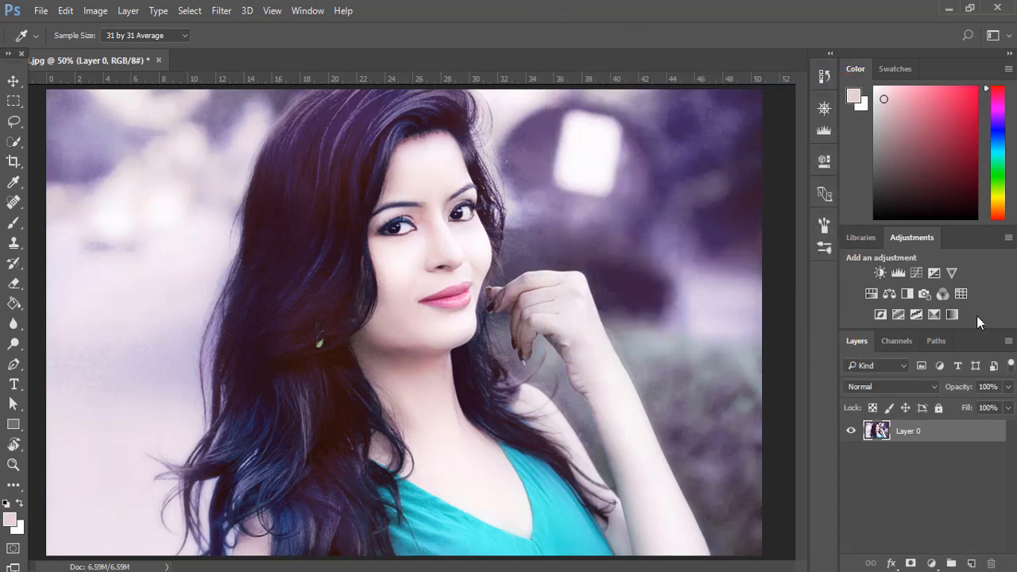
click(899, 272)
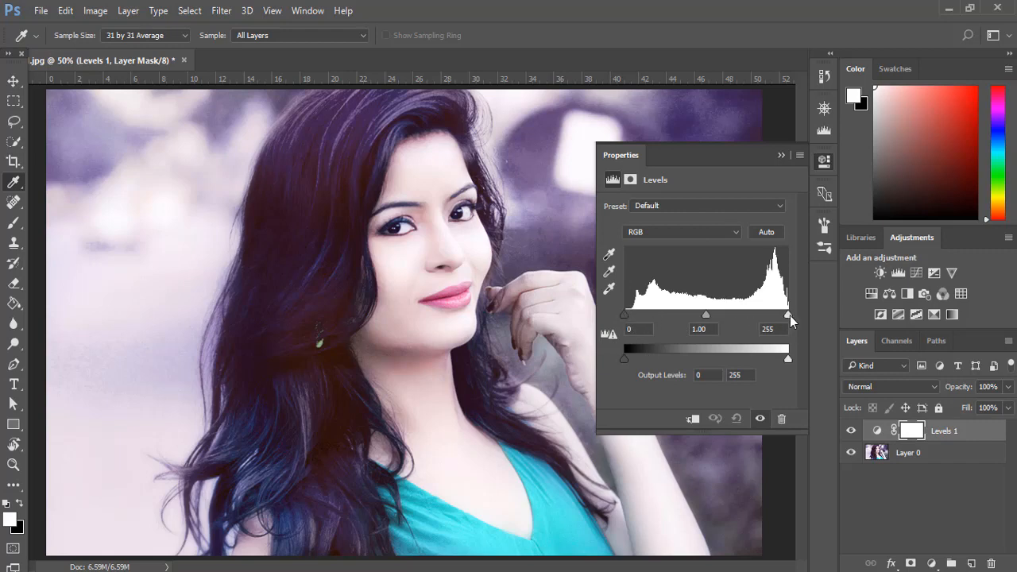
Step: Set the RGB input levels to black 41 and midtone 1.07, and the output white level to 221
drag(789, 315, 789, 315)
mouse_move(624, 315)
mouse_down()
mouse_move(675, 315)
mouse_move(608, 315)
mouse_up()
mouse_move(787, 315)
mouse_down()
mouse_move(722, 315)
mouse_move(802, 320)
mouse_up()
mouse_move(706, 313)
mouse_down()
mouse_move(697, 313)
mouse_move(745, 313)
mouse_move(703, 313)
mouse_up()
drag(624, 313, 651, 319)
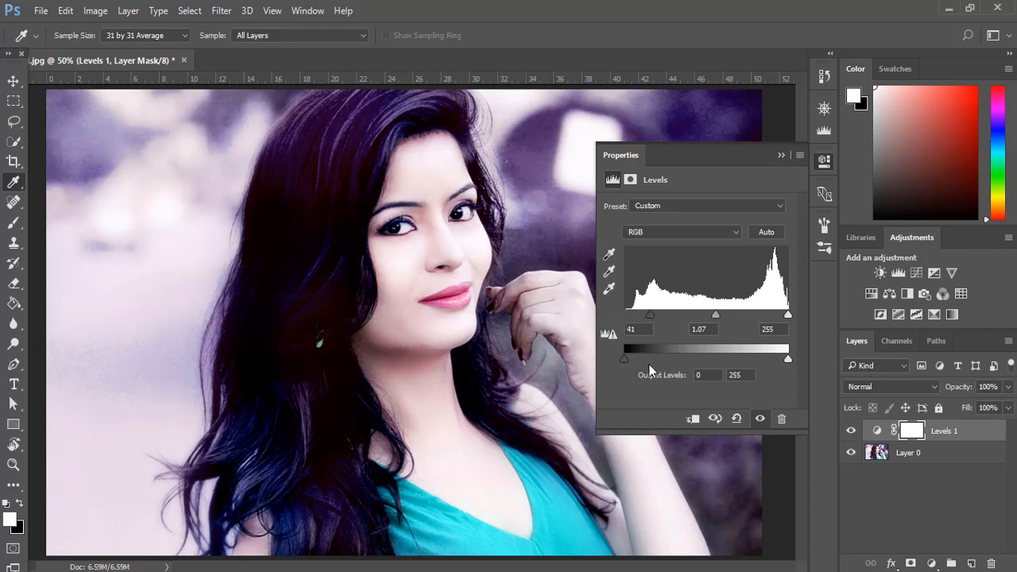
mouse_move(624, 358)
mouse_down()
mouse_move(641, 358)
mouse_move(625, 358)
mouse_up()
drag(787, 359, 765, 359)
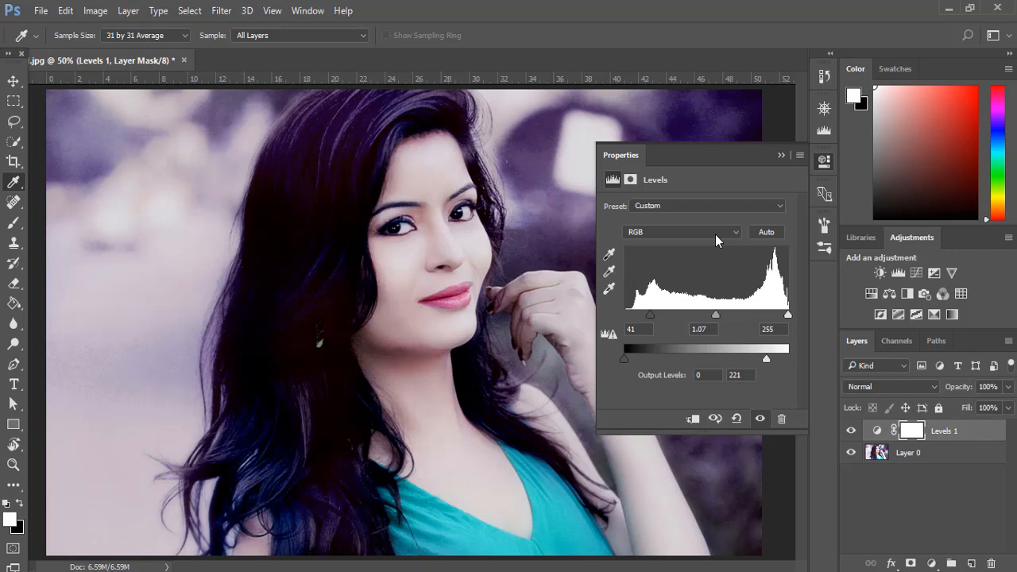
Step: Try sampling the black point from the bright window in the background, and reset the Levels adjustment to its defaults
click(609, 253)
click(611, 255)
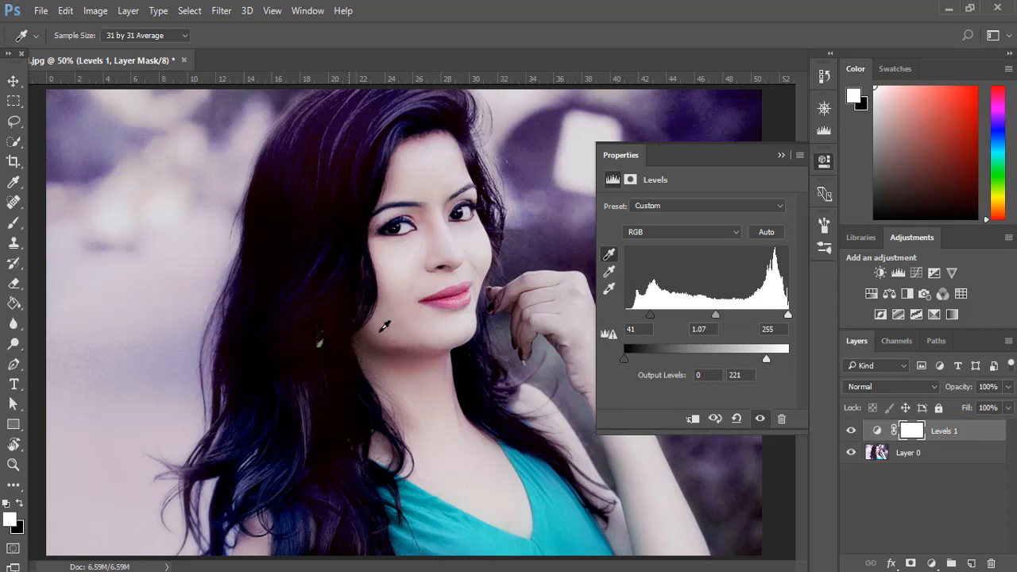
click(597, 135)
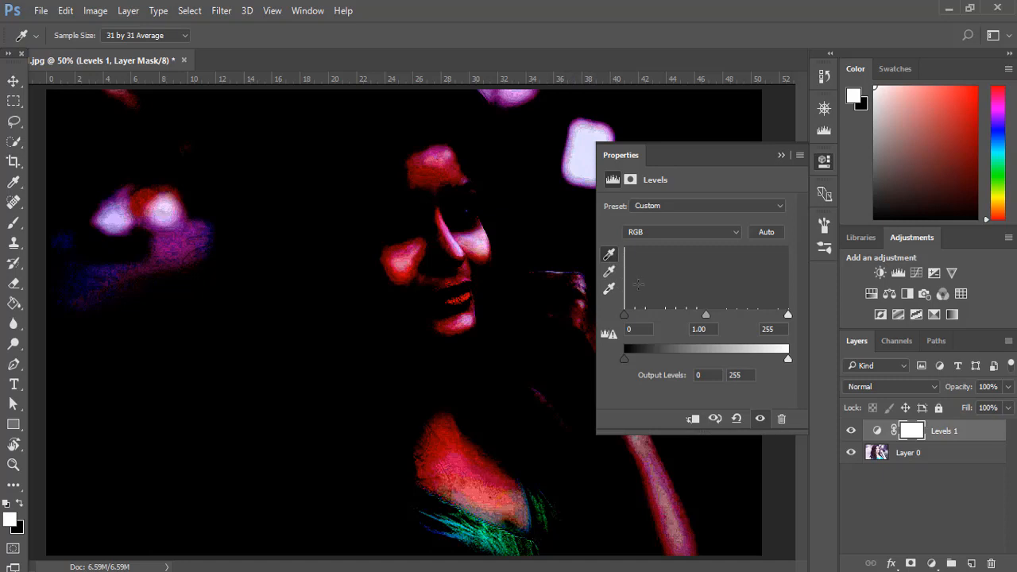
click(737, 419)
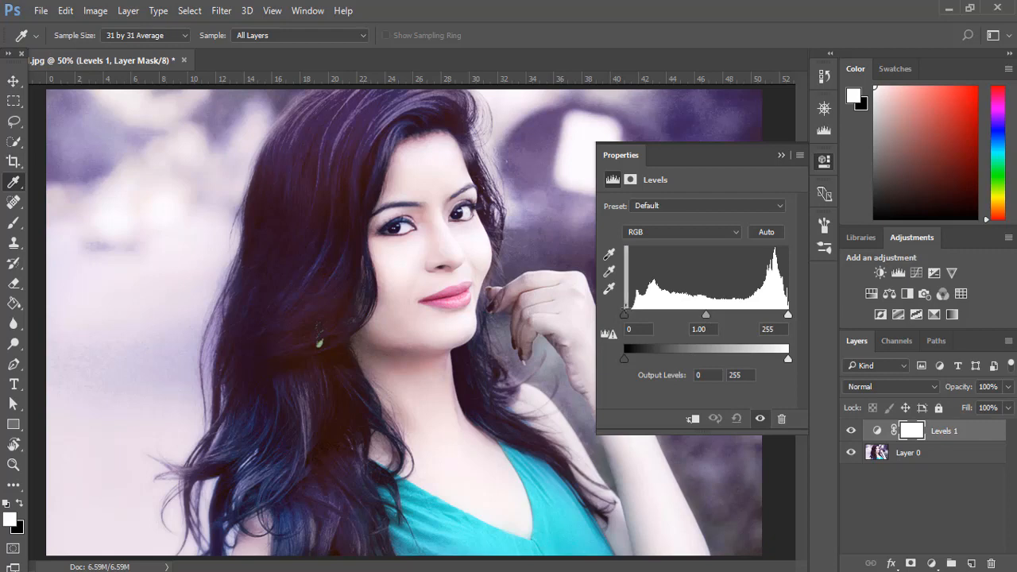
Step: Set the RGB input black level to 16 and sample the gray point from the skin just below the chin
drag(623, 312, 634, 314)
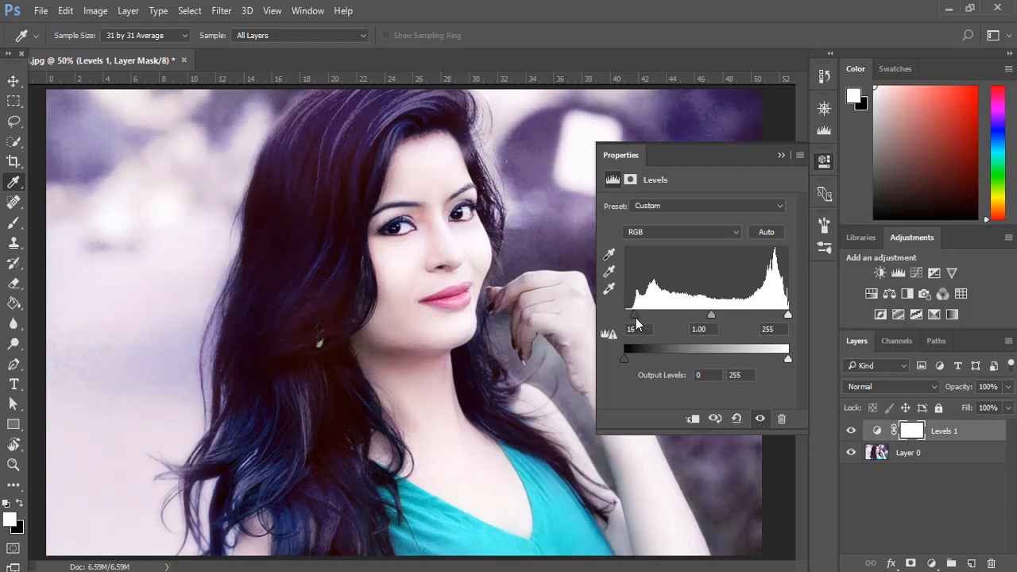
click(608, 272)
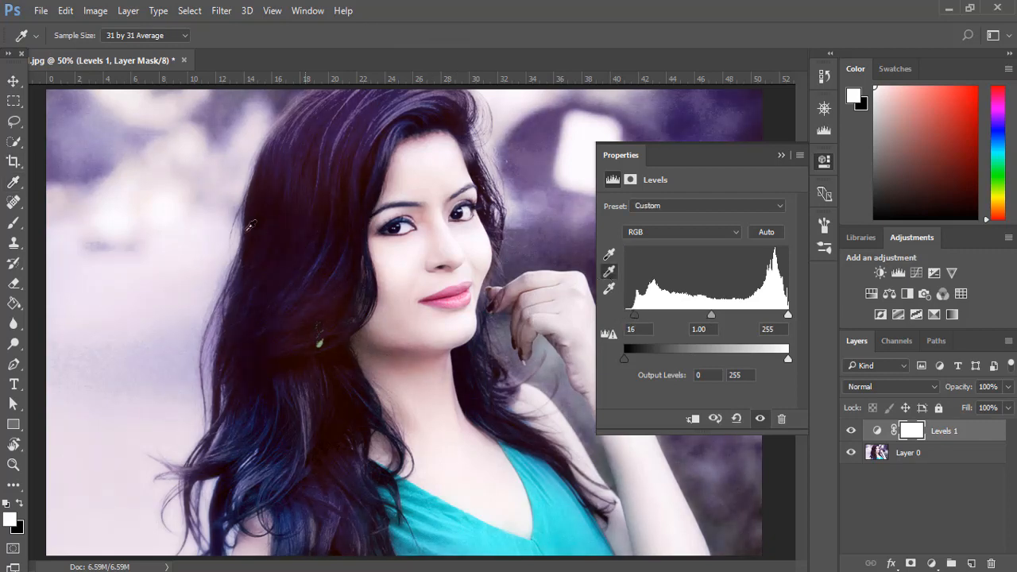
click(421, 352)
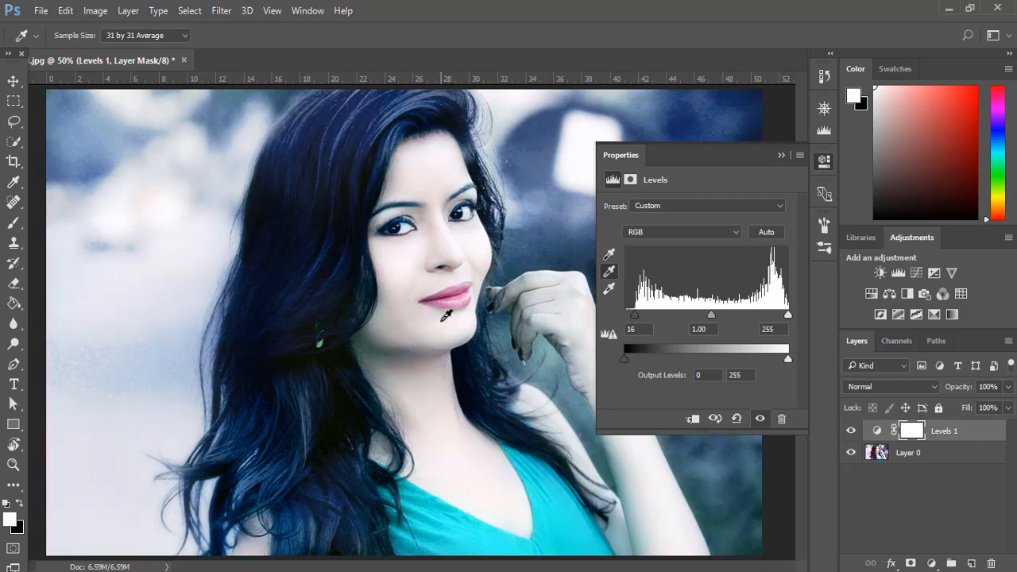
click(609, 271)
Step: Set the RGB input black level to 34 and the output white level to 220
mouse_move(789, 315)
mouse_down()
mouse_move(766, 314)
mouse_move(794, 317)
mouse_up()
drag(634, 314, 645, 315)
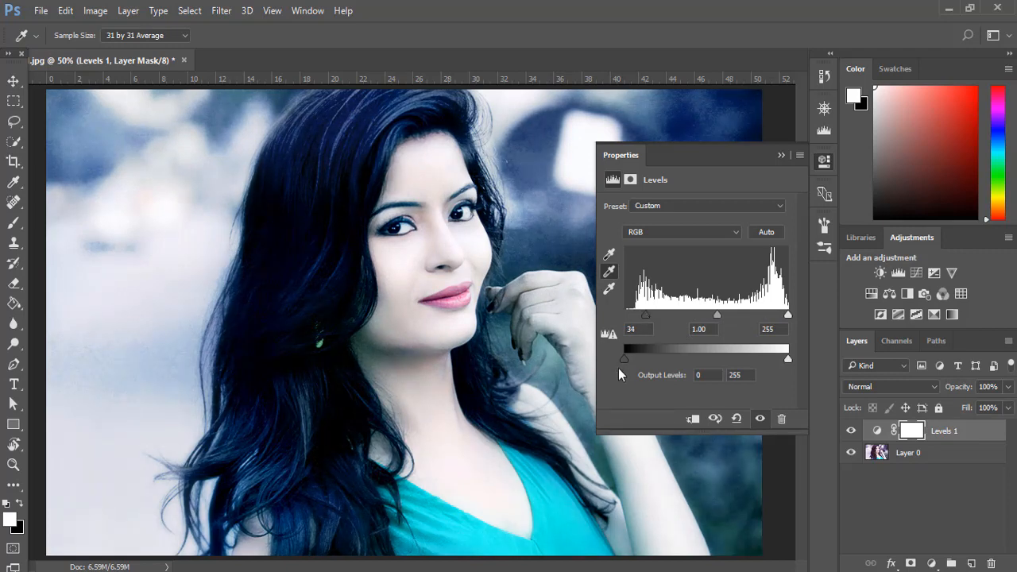
drag(630, 360, 624, 360)
drag(786, 359, 765, 359)
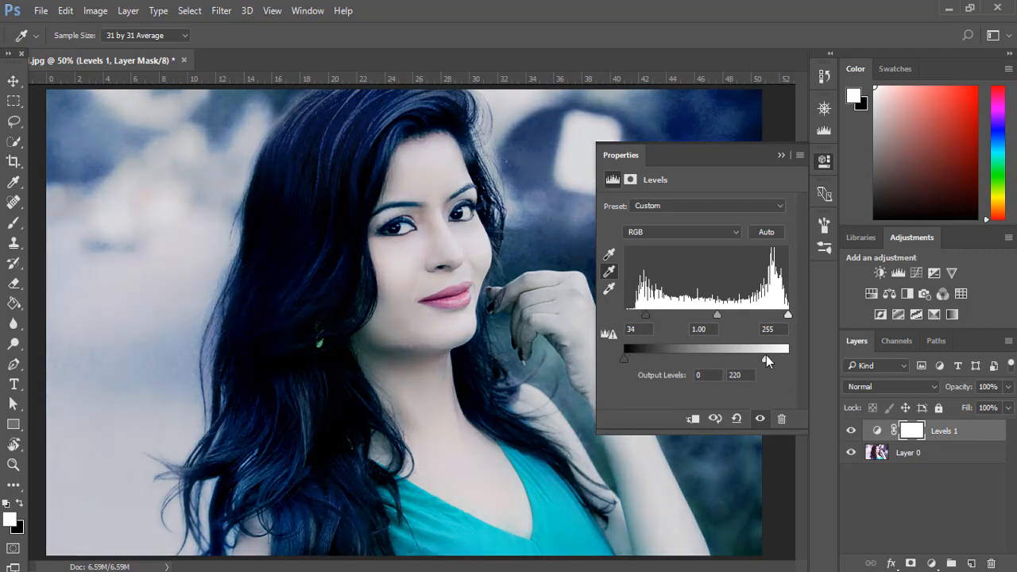
Step: Set the Green channel's input black level to 28 and its output black level to 10
click(691, 231)
click(691, 252)
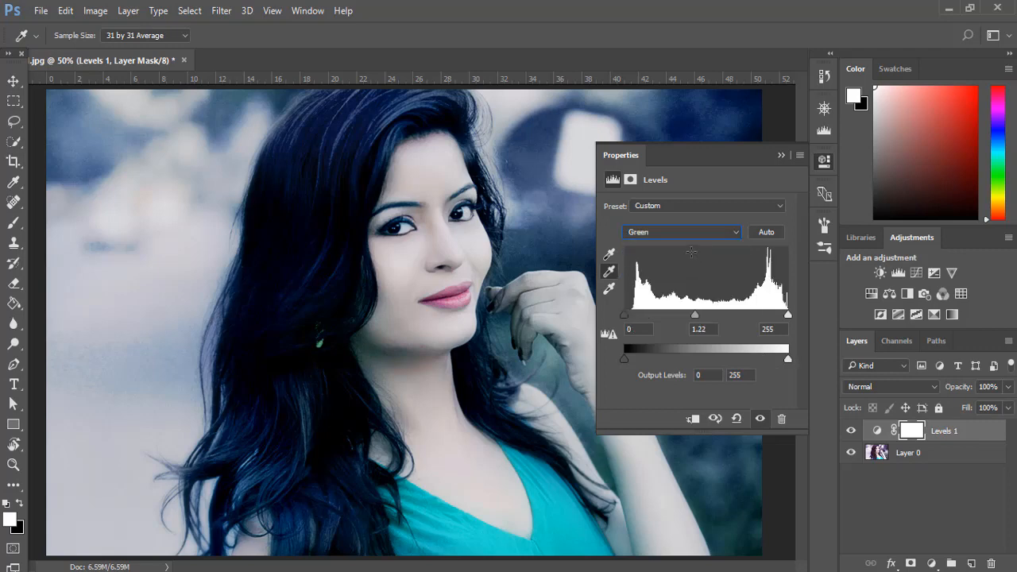
drag(625, 317, 643, 319)
drag(621, 359, 632, 358)
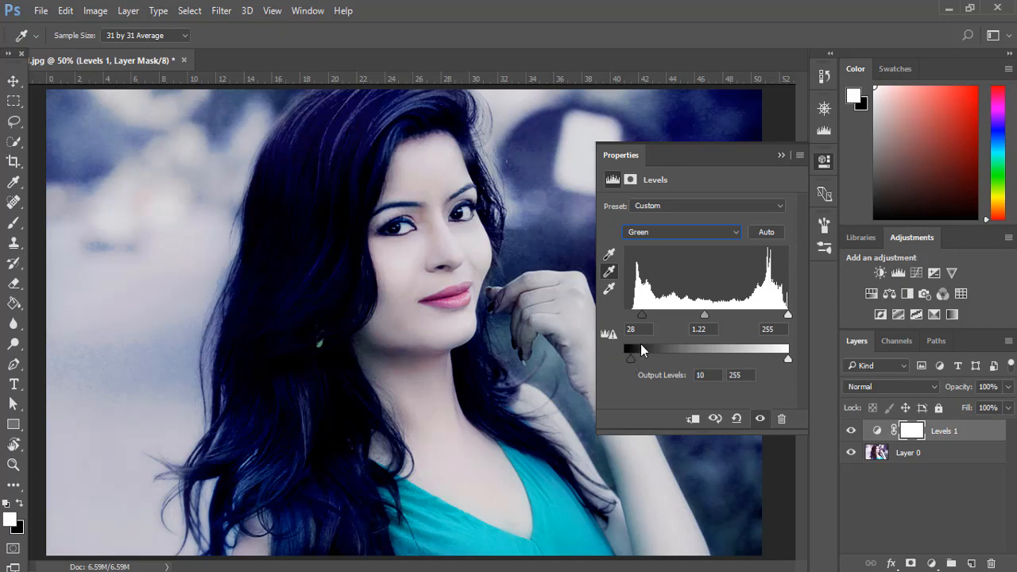
Step: Raise the Blue channel's input black level and slightly lower its input white level
click(685, 234)
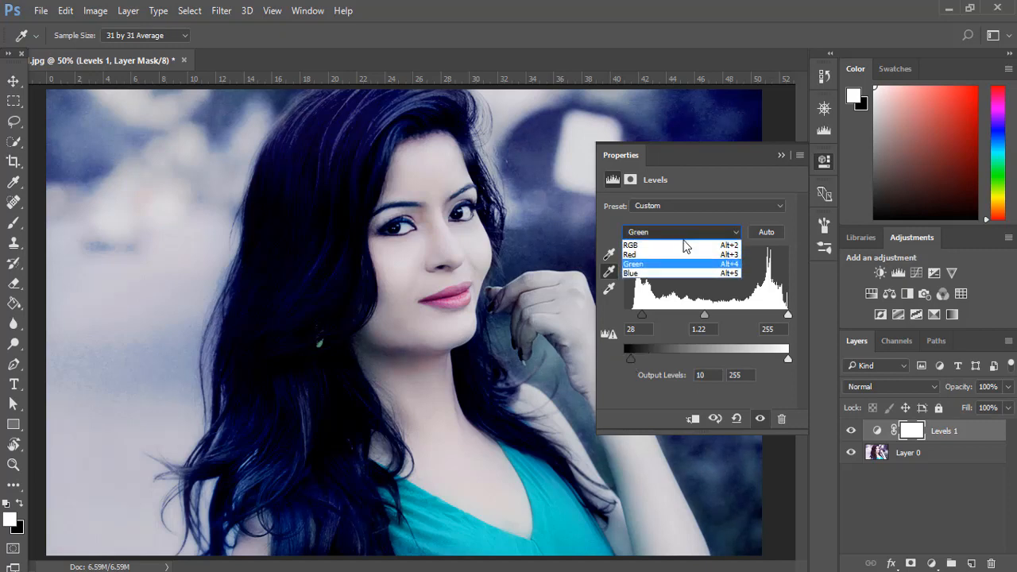
click(674, 271)
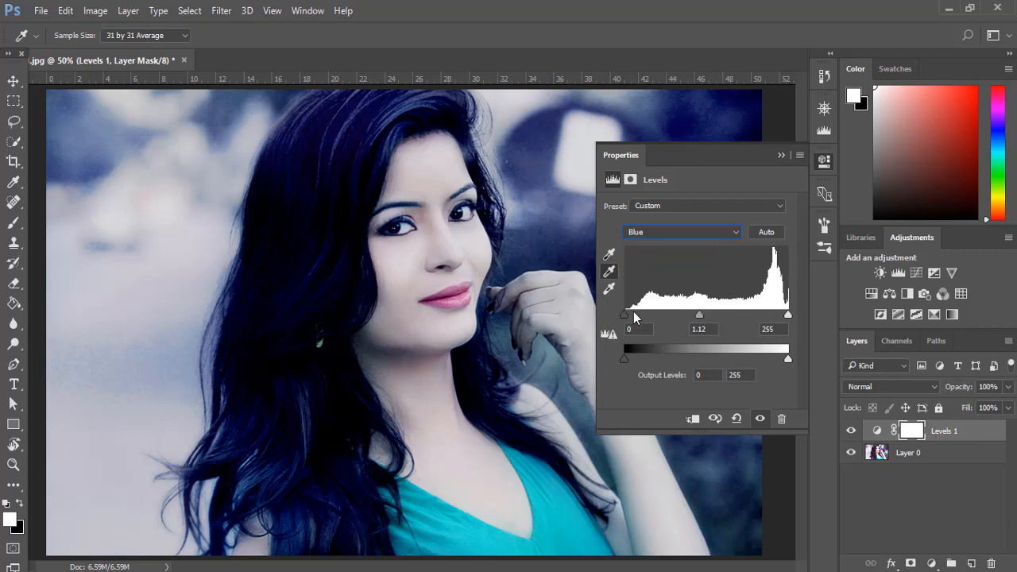
drag(633, 315, 650, 314)
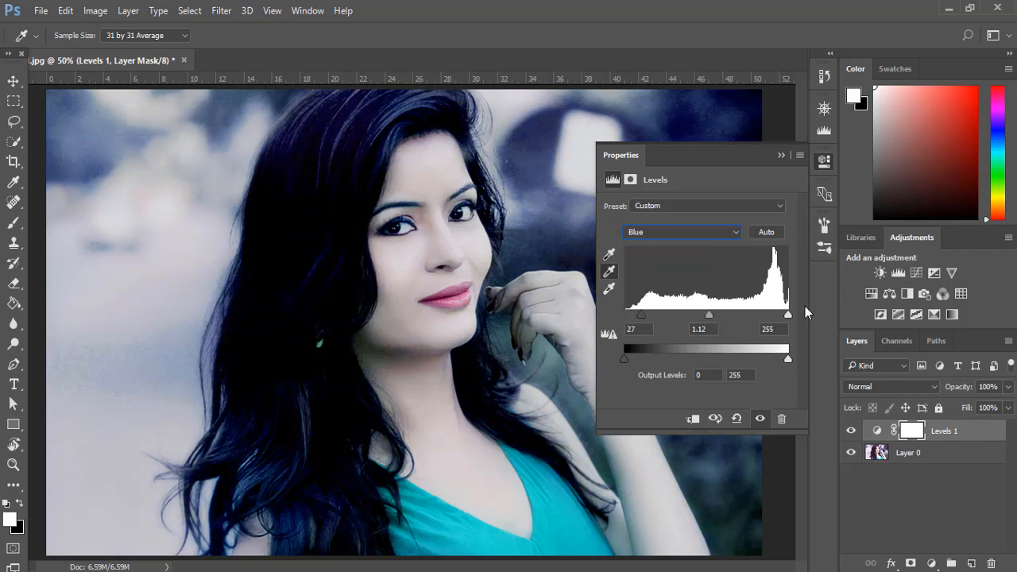
drag(787, 315, 780, 315)
Step: Collapse the Levels settings and compare the portrait with and without the adjustment layer
click(781, 155)
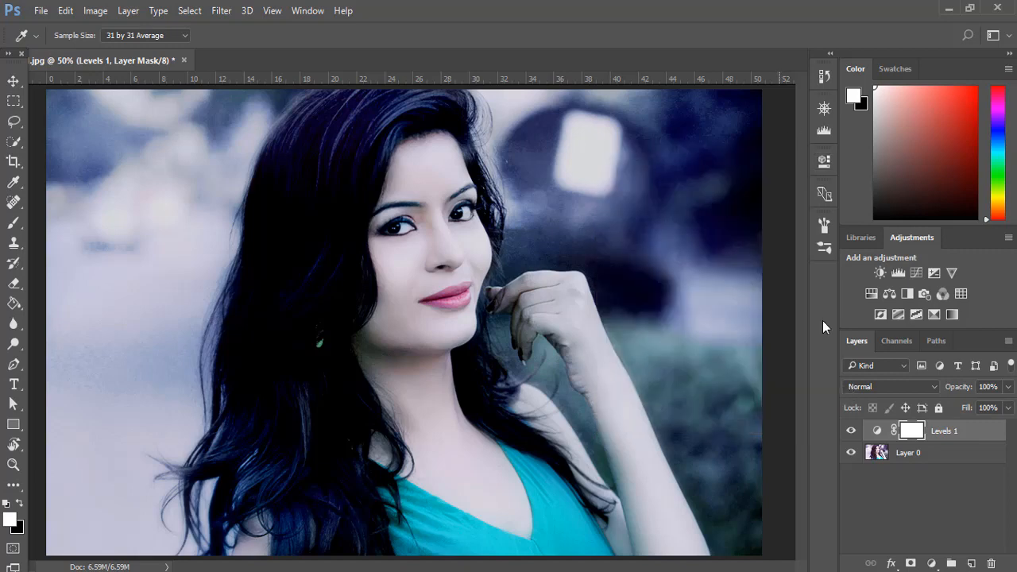
click(851, 431)
click(851, 431)
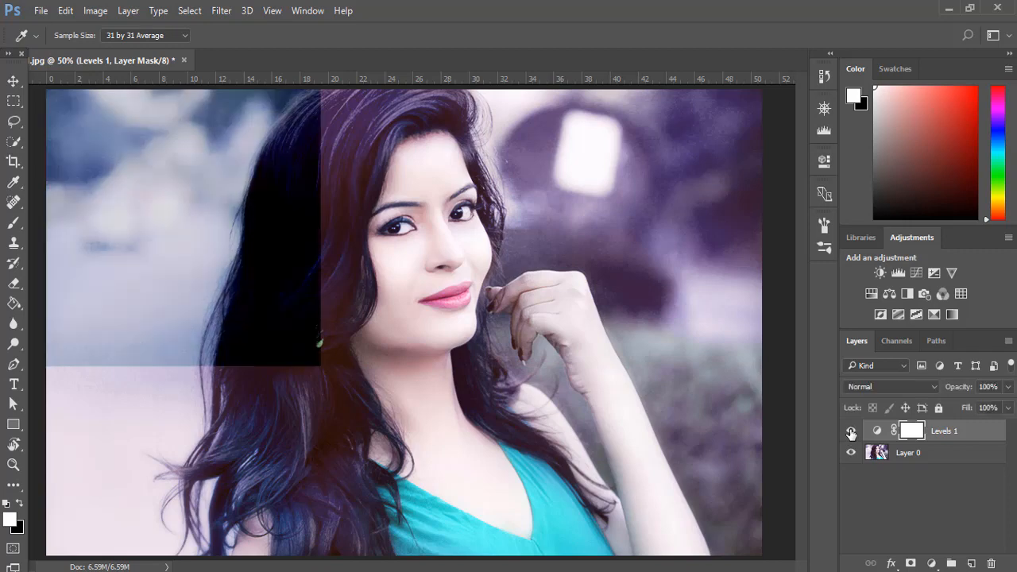